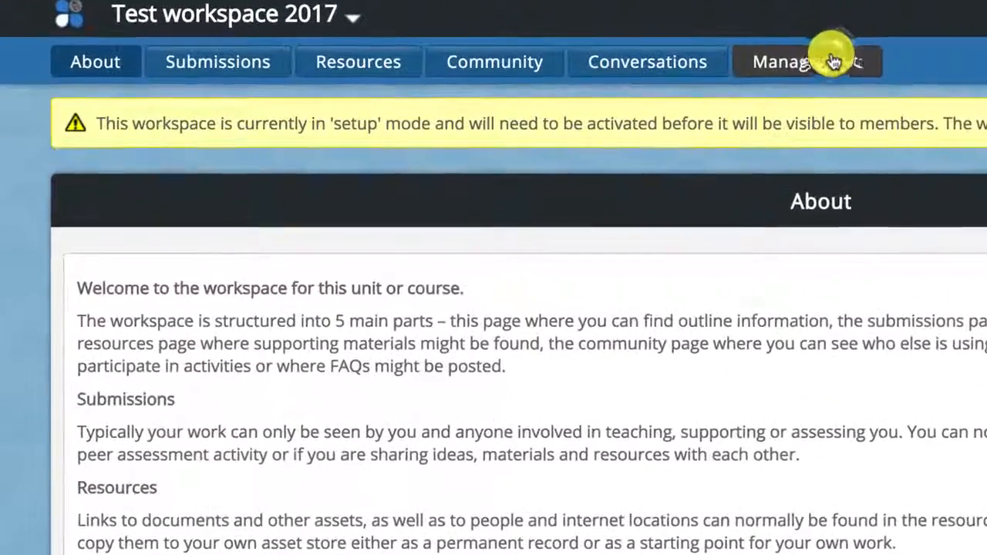
Open the workspace's assignment management settings and review the available assignment types
click(832, 61)
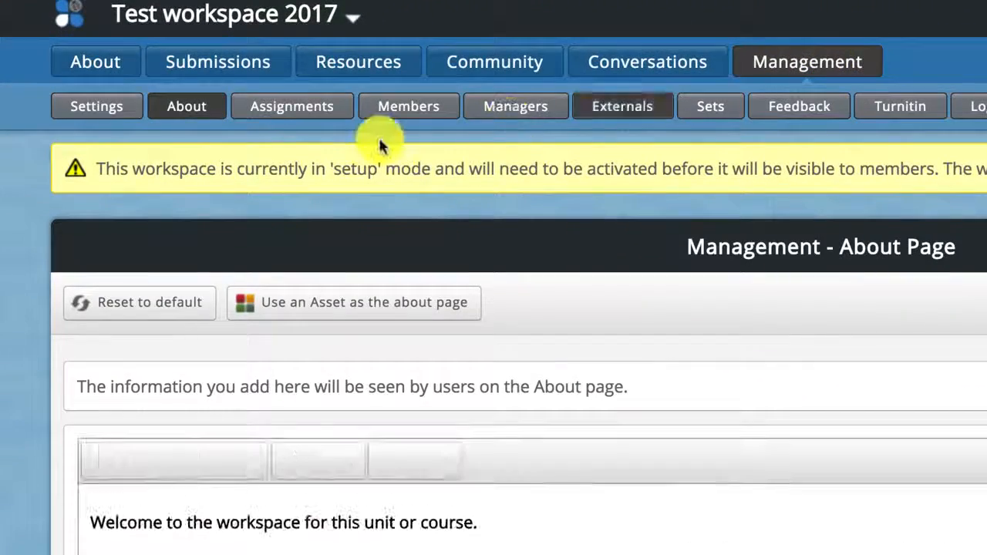
click(312, 105)
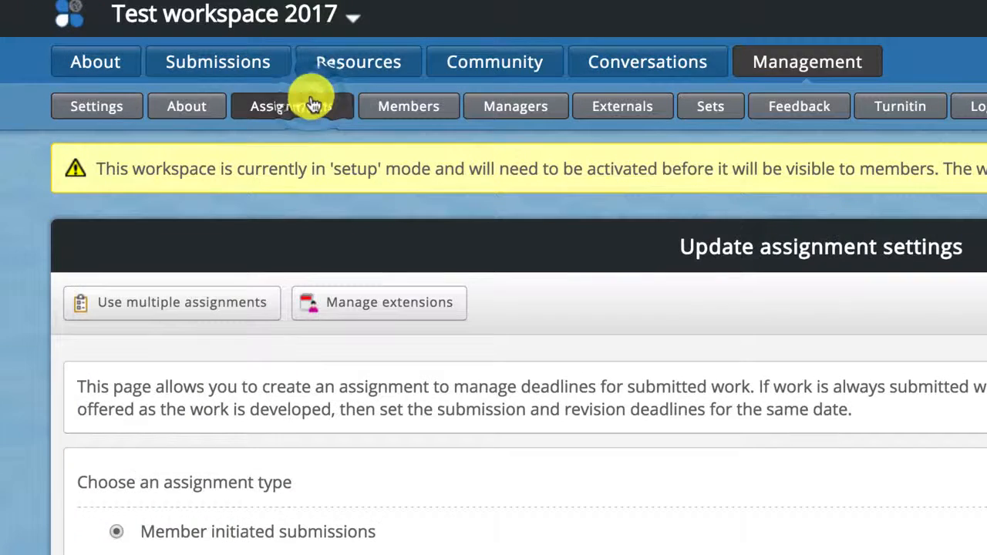
scroll(432, 283, down, 2)
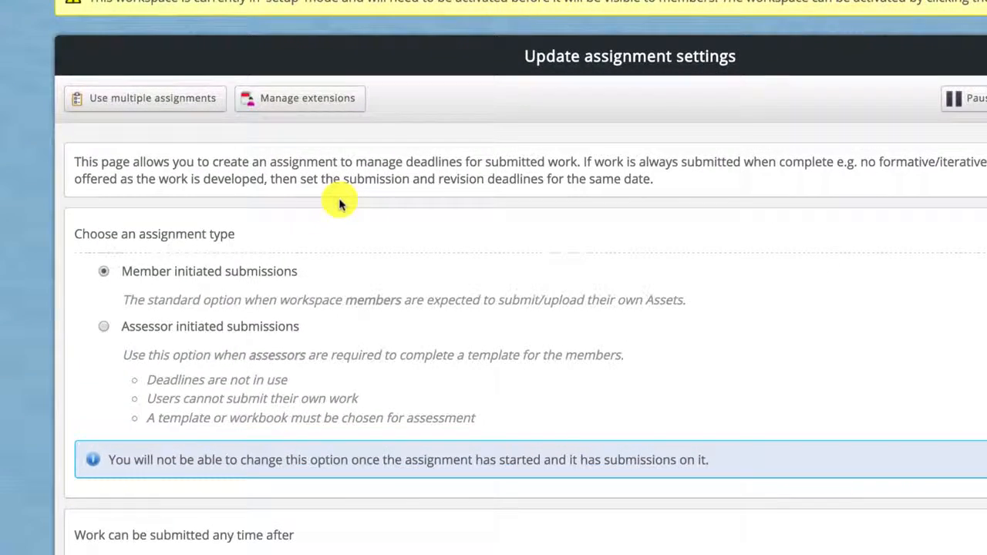
scroll(340, 204, down, 1)
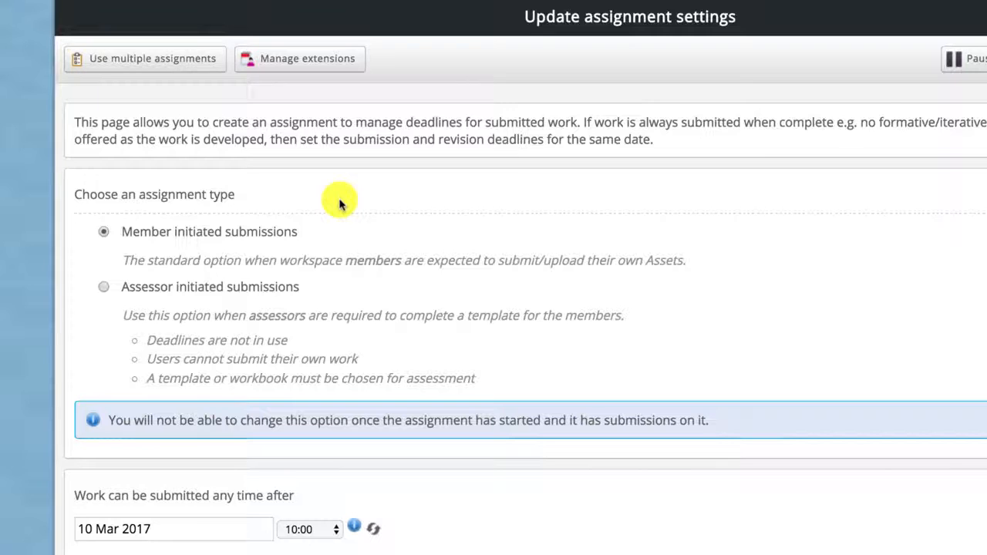
scroll(341, 203, down, 2)
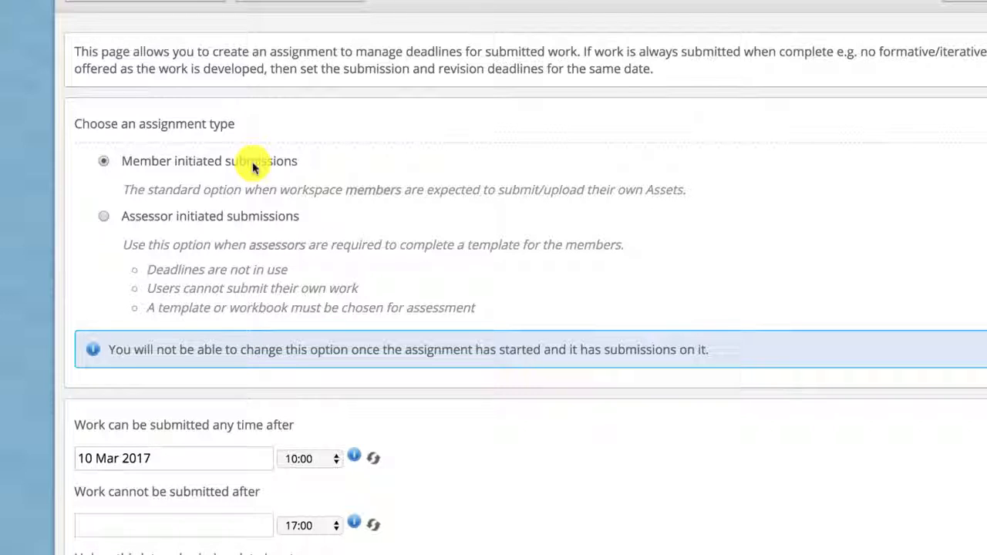
scroll(254, 165, down, 2)
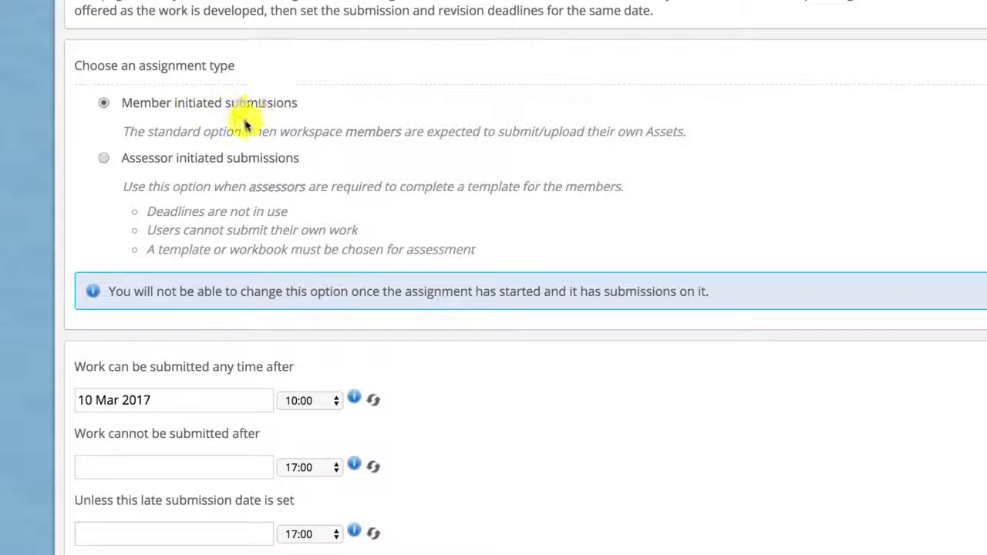
Examine the submission date fields and read the help notes on the submission deadline, late submission date and modification deadline
scroll(264, 123, down, 3)
scroll(270, 124, down, 7)
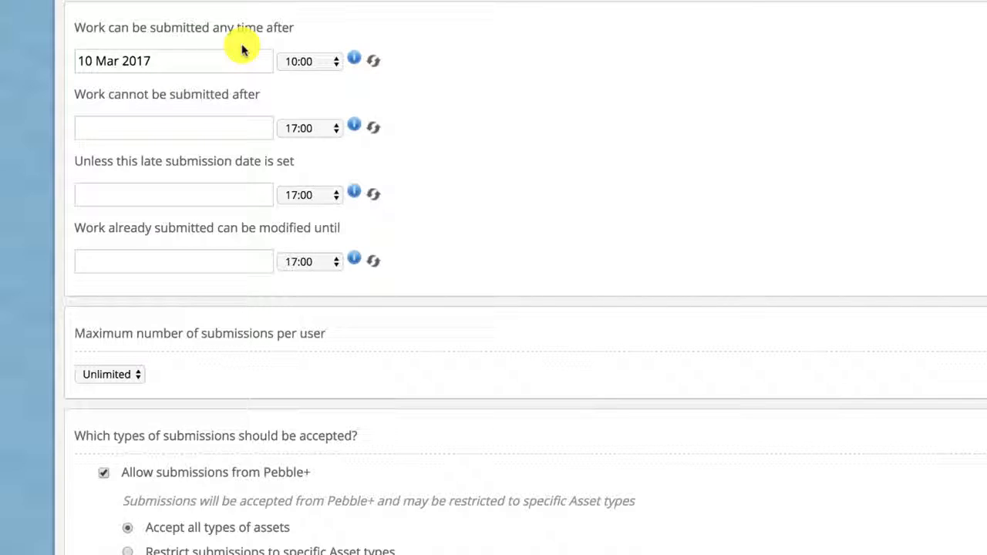
mouse_move(354, 60)
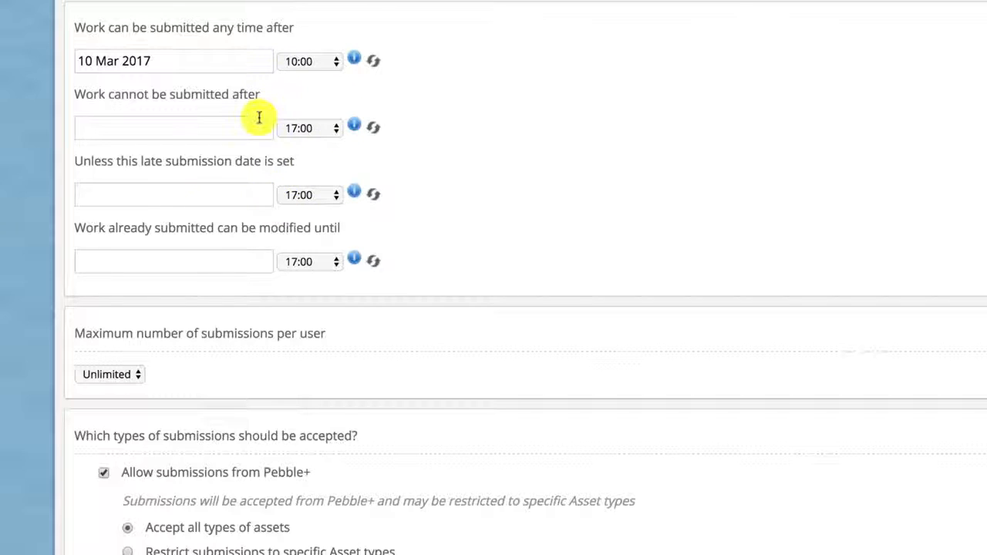
mouse_move(356, 126)
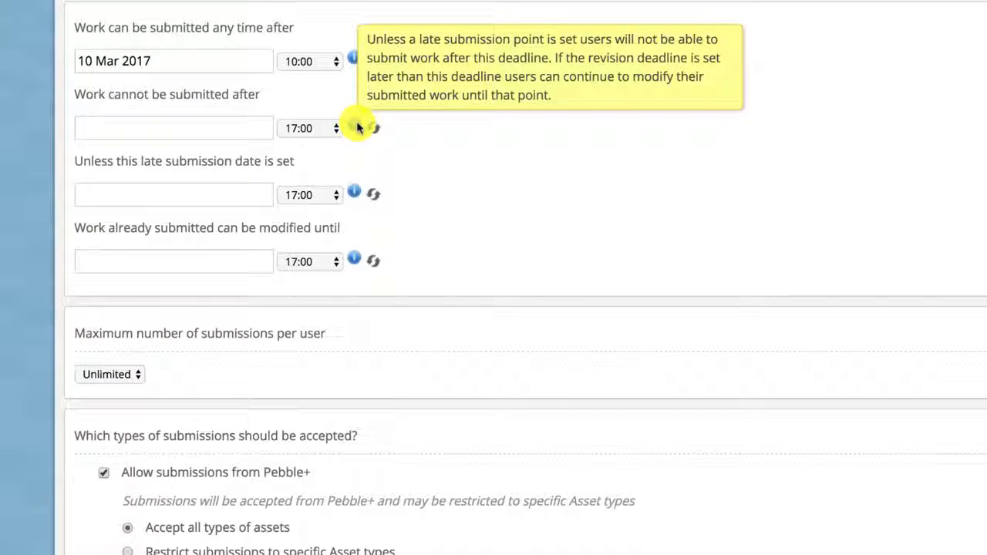
mouse_move(355, 194)
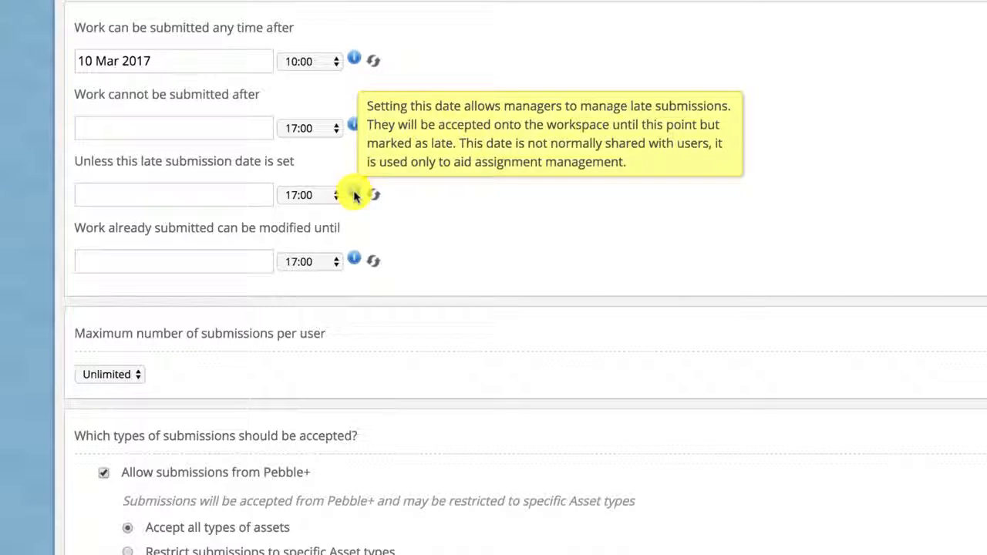
mouse_move(355, 258)
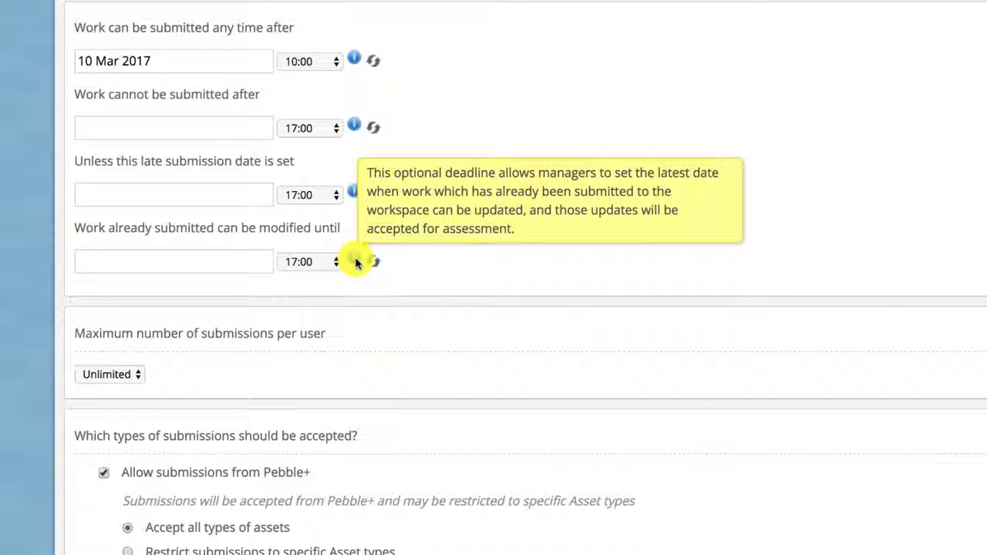
Set the maximum number of submissions per user to 1
scroll(403, 321, down, 5)
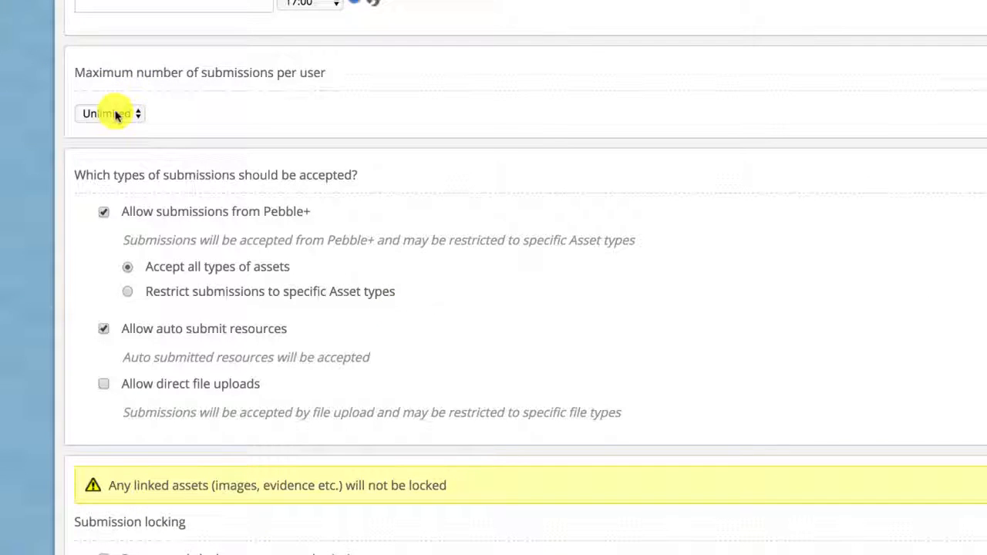
click(116, 115)
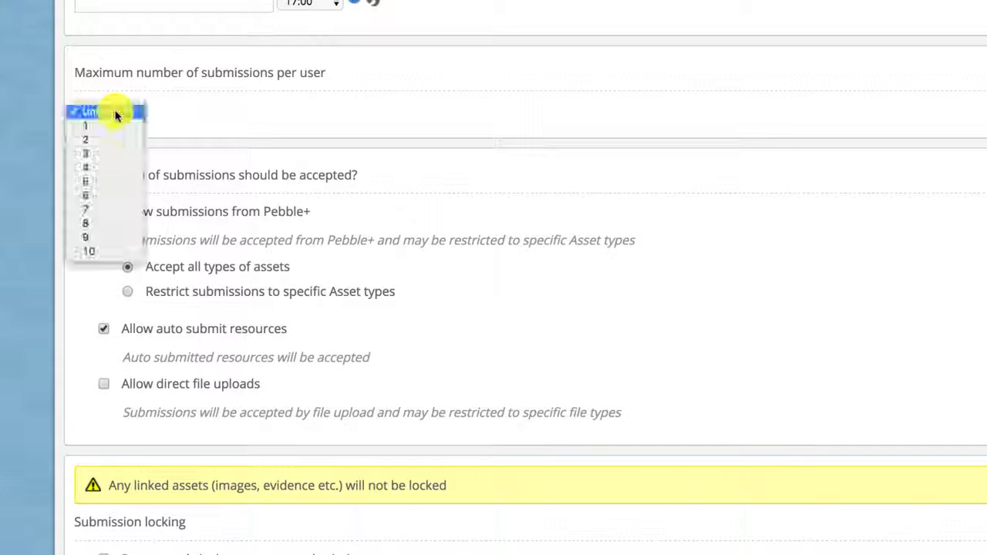
click(114, 125)
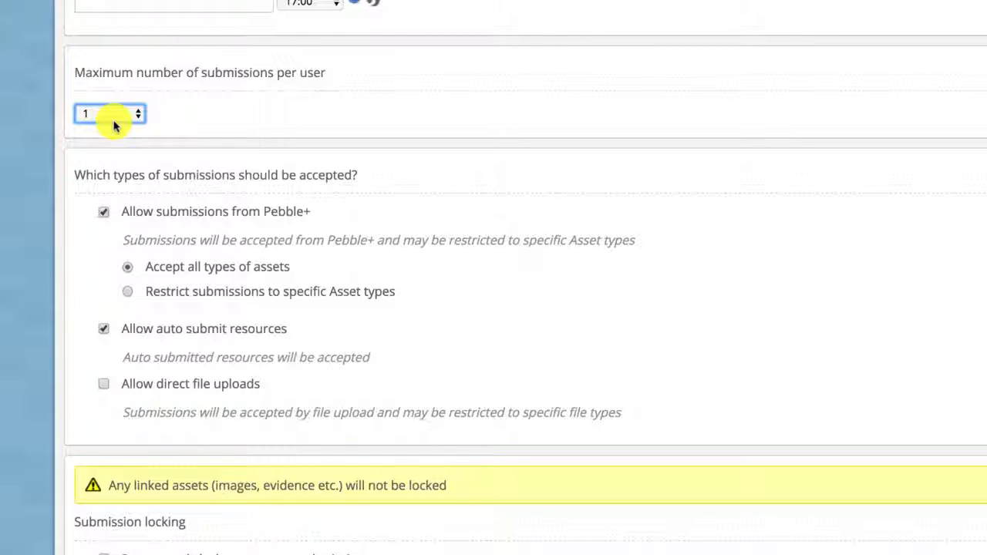
click(115, 124)
click(116, 121)
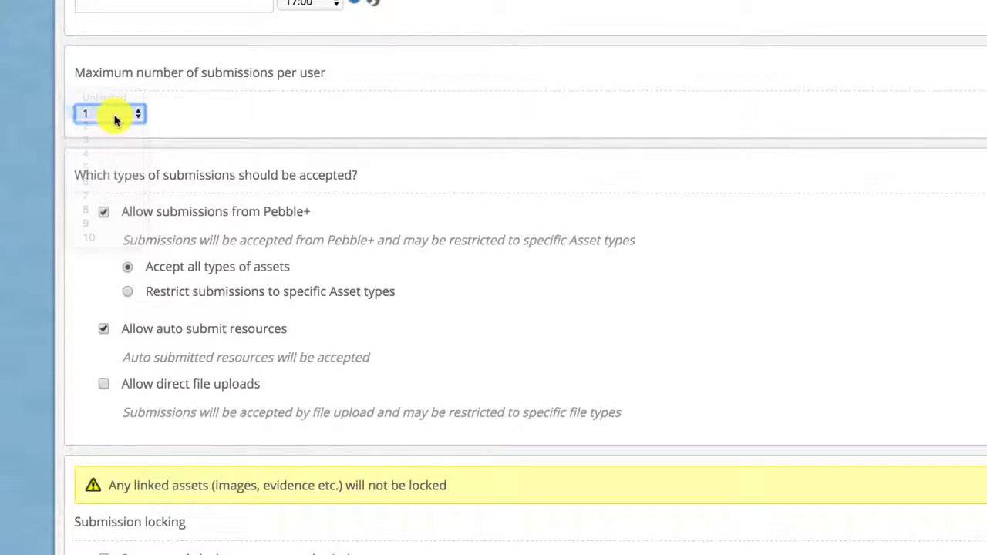
click(204, 131)
Try restricting Pebble+ submissions to the Experience and Reflection asset types, and return to accepting all types of assets
scroll(204, 131, down, 1)
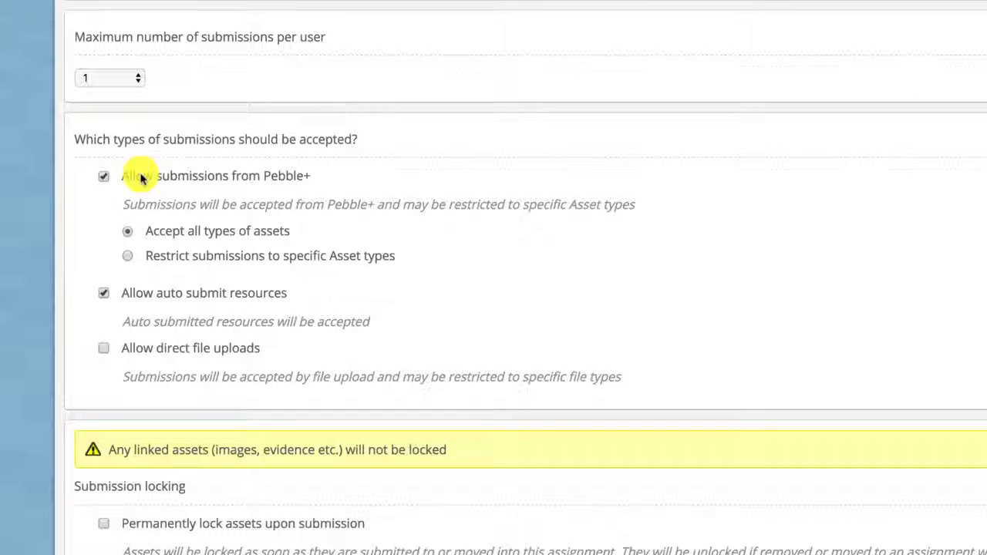
click(128, 256)
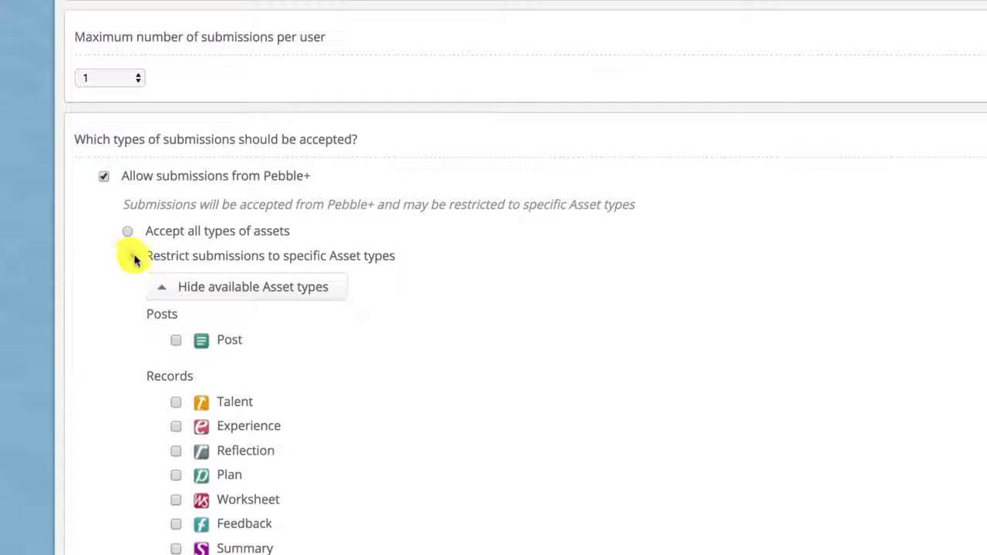
scroll(326, 363, down, 1)
scroll(327, 362, down, 5)
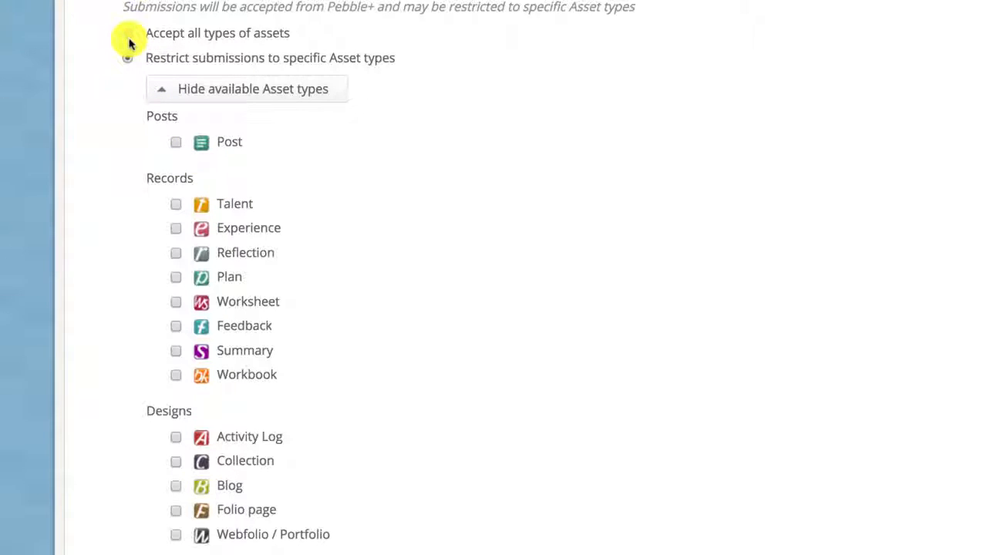
scroll(128, 42, up, 3)
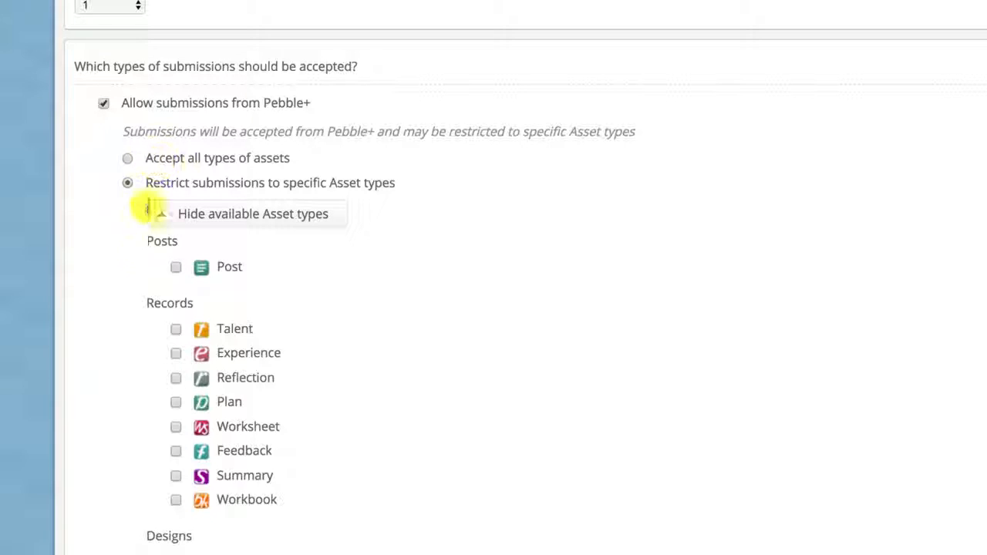
click(176, 377)
click(176, 353)
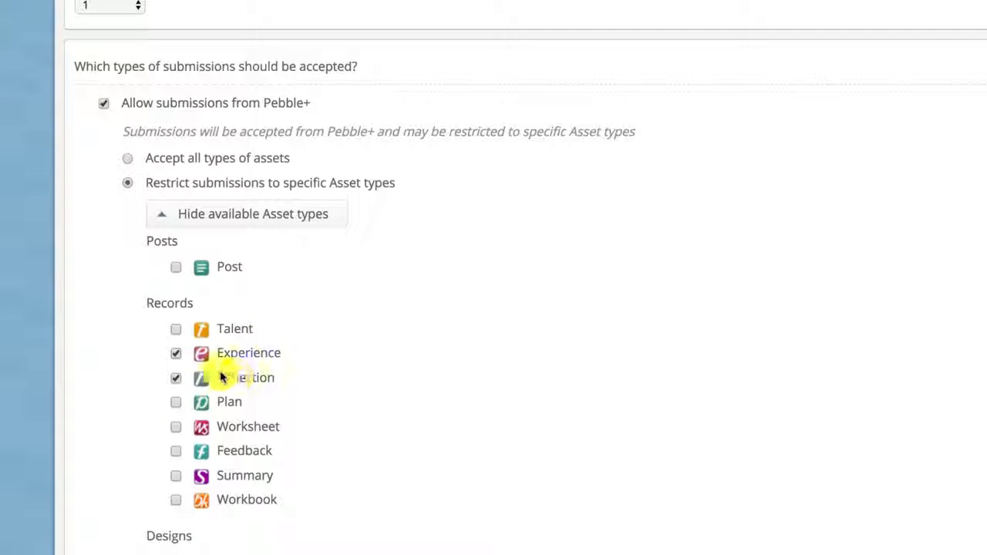
click(127, 158)
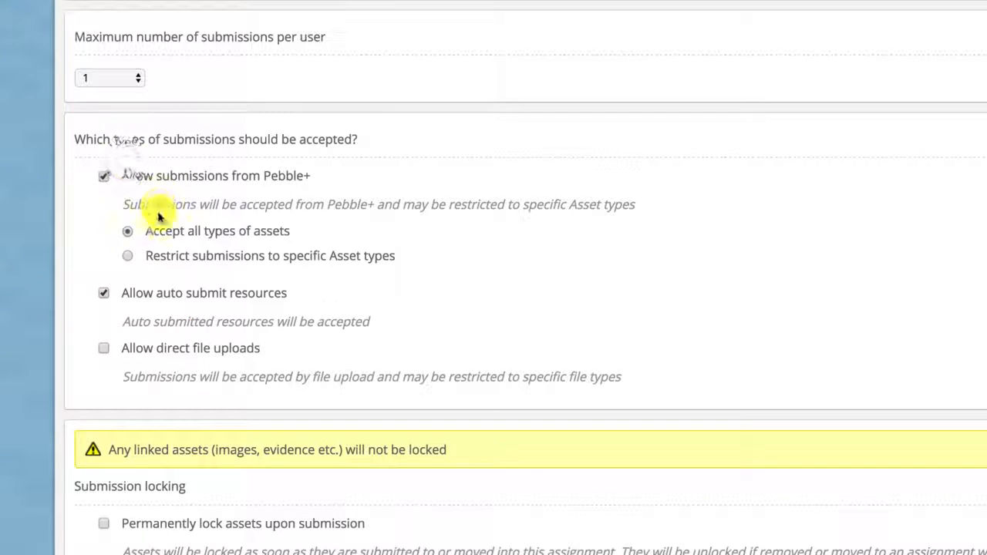
Review the accepted submission types and submission locking options, and save the assignment settings
scroll(260, 234, up, 1)
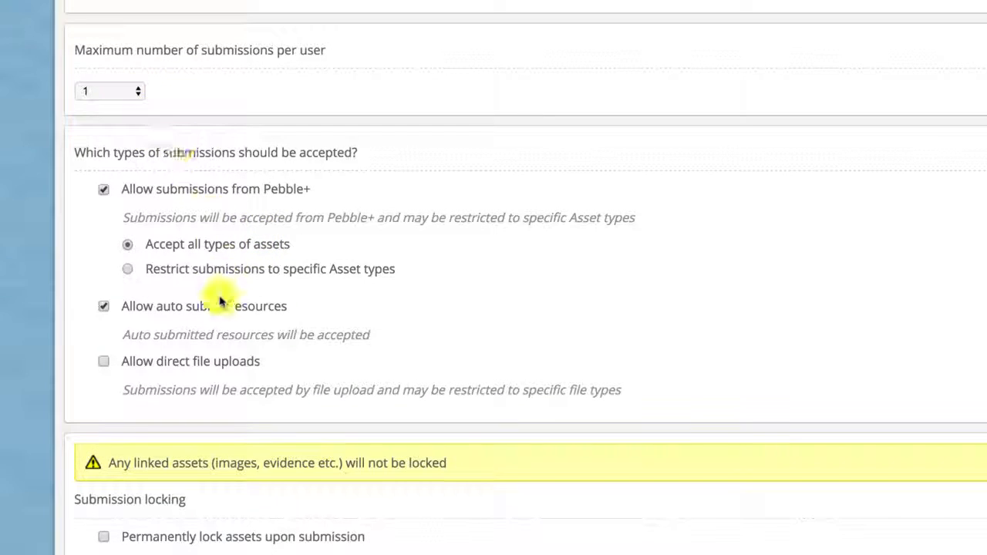
scroll(221, 298, down, 1)
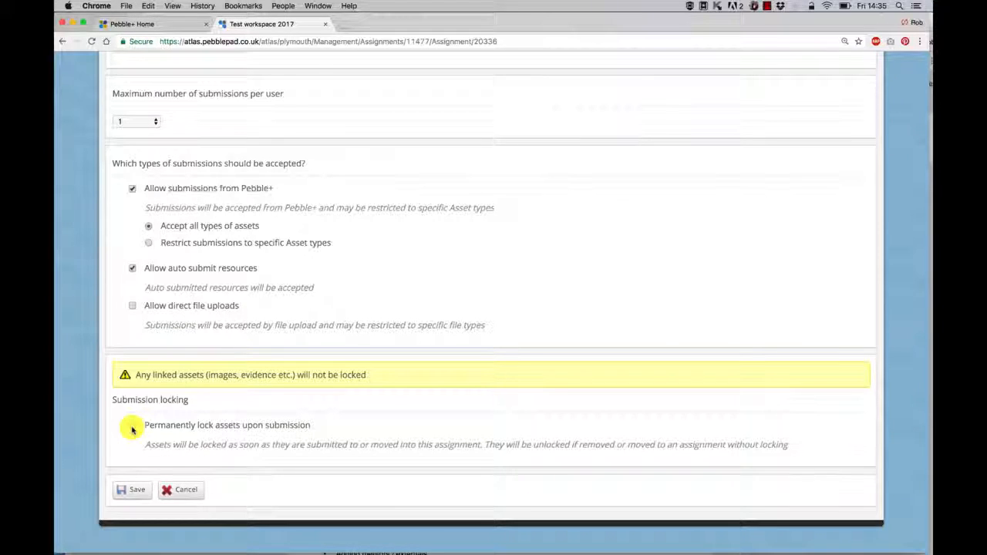
scroll(205, 352, up, 5)
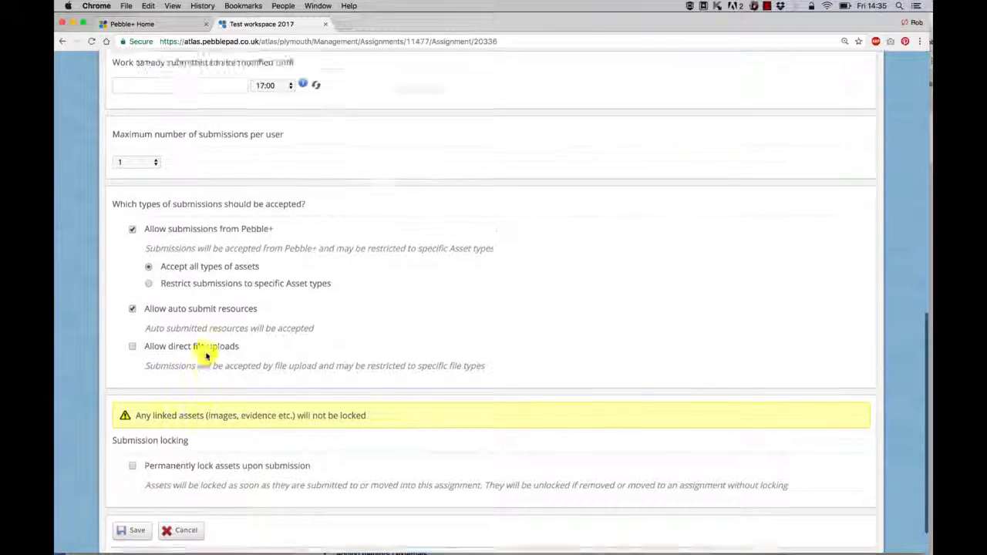
scroll(205, 352, up, 2)
scroll(206, 348, down, 7)
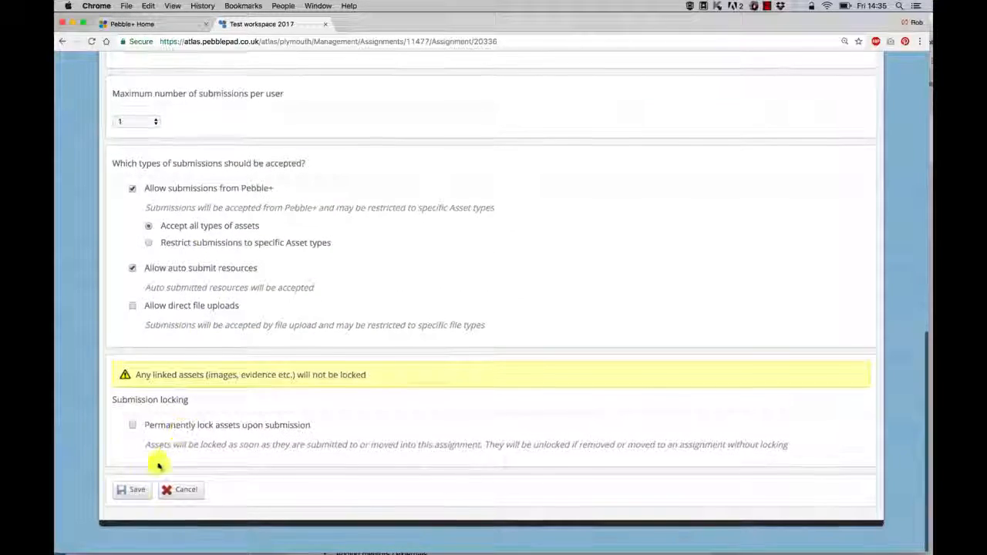
click(135, 491)
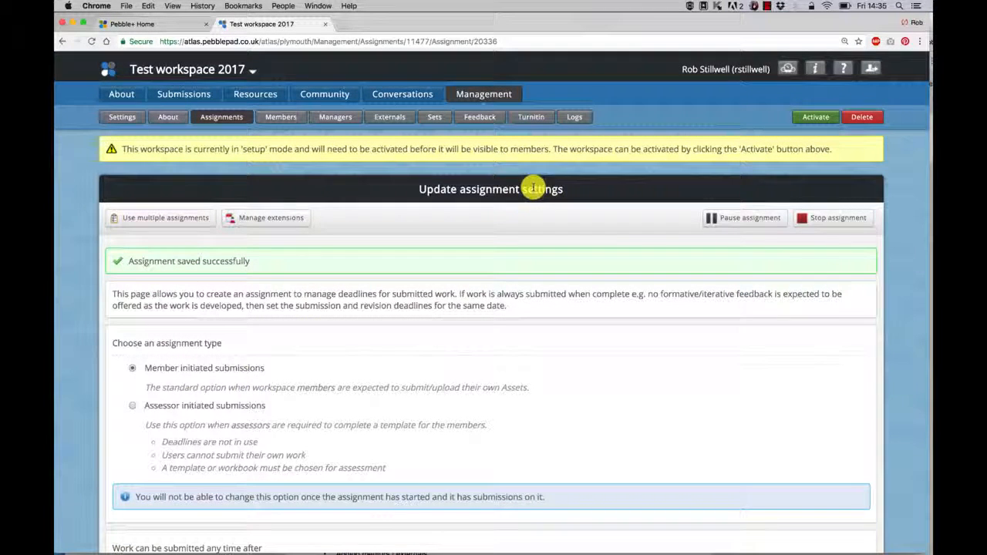
key(super+Tab)
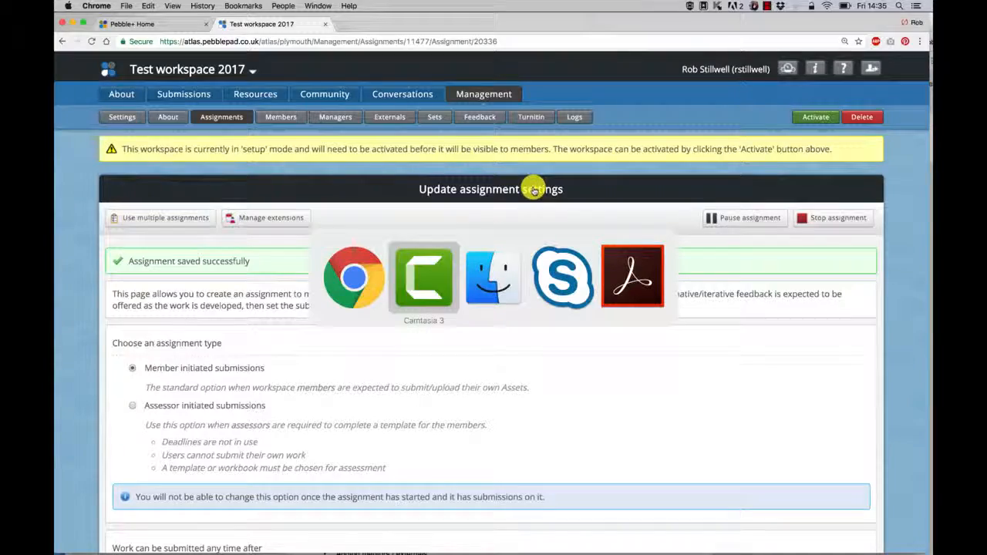
click(763, 7)
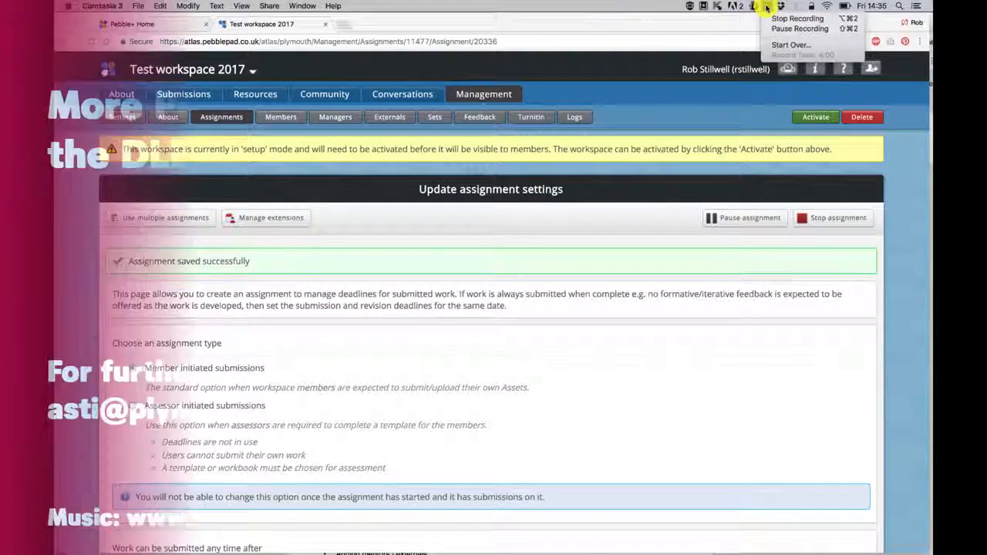